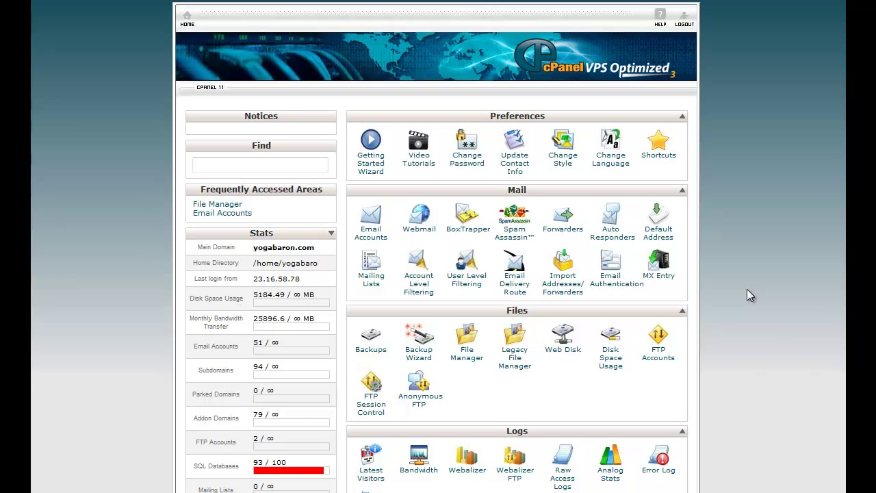
- Scroll down the cPanel page to reach the QuickInstall tool
{"action": "scroll", "coordinate": [747, 290], "scroll_direction": "down", "scroll_amount": 5}
{"action": "scroll", "coordinate": [749, 290], "scroll_direction": "down", "scroll_amount": 3}
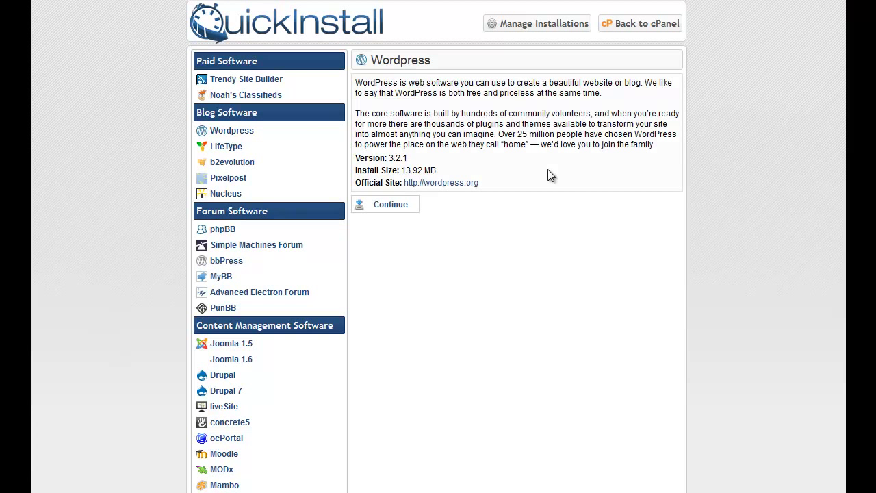
- Bring up the WordPress install form and choose the testwebsite.websitetemplatereviews.com subdomain as the location
{"action": "left_click", "coordinate": [389, 203]}
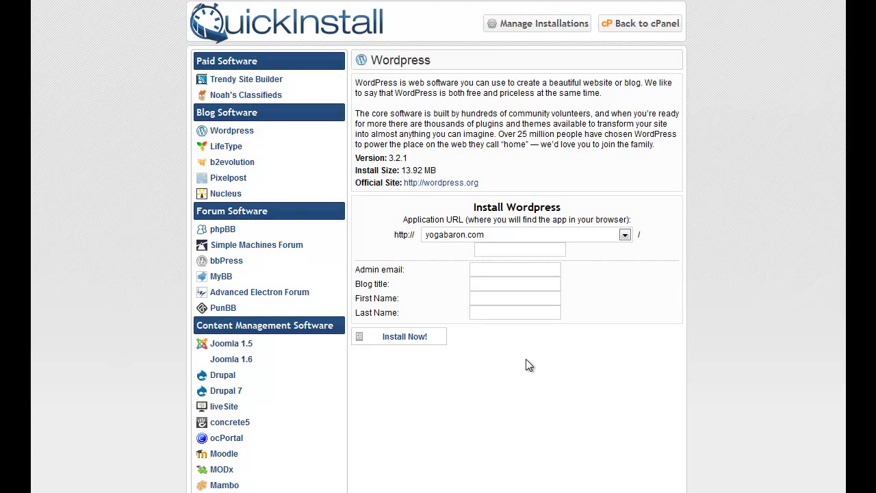
{"action": "key", "text": "Down"}
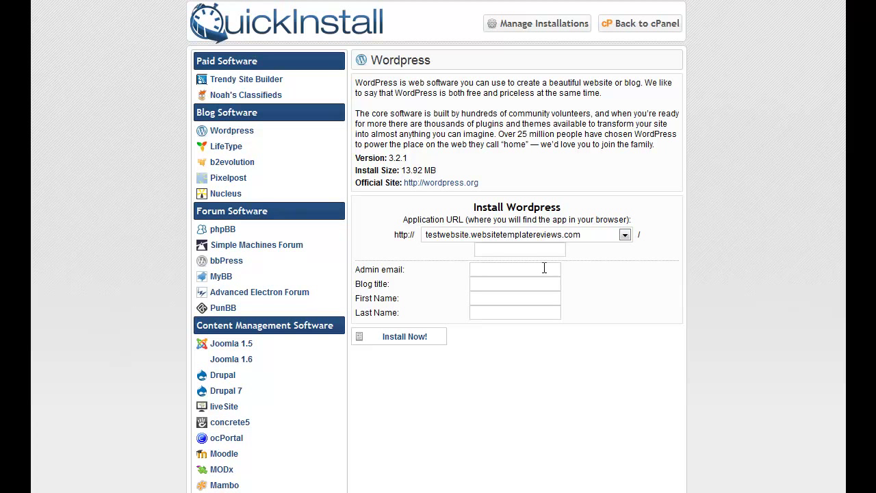
{"action": "left_click", "coordinate": [505, 286]}
{"action": "type", "text": "Test Website"}
- Run the WordPress install and scroll the new Test Website front page with its Hello world! post
{"action": "left_click", "coordinate": [430, 338]}
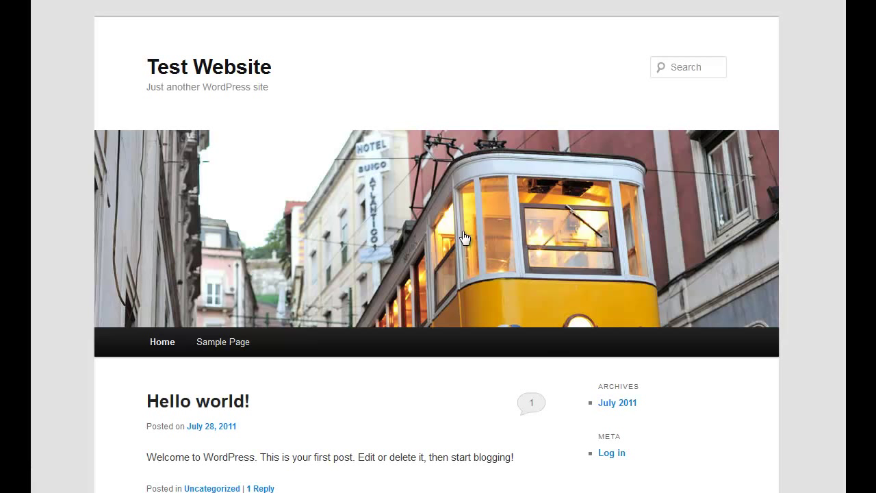
{"action": "scroll", "coordinate": [454, 228], "scroll_direction": "down", "scroll_amount": 3}
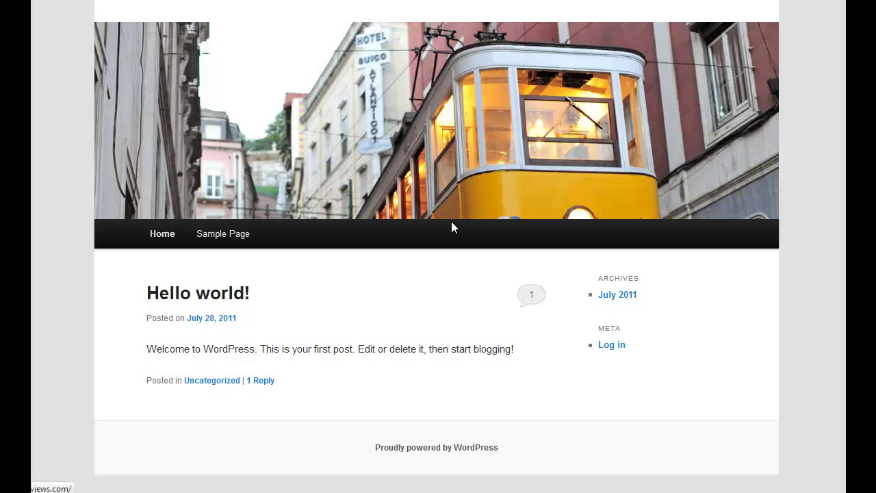
{"action": "scroll", "coordinate": [455, 228], "scroll_direction": "up", "scroll_amount": 3}
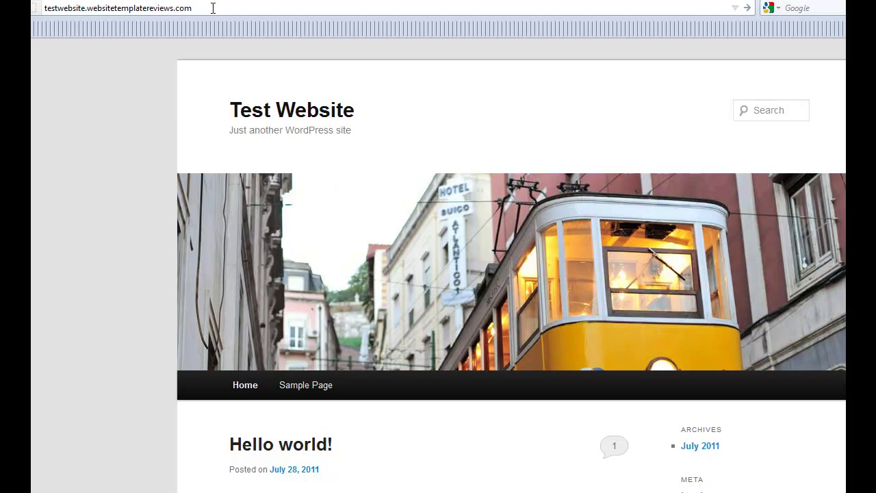
- Log into Test Website at /wp-admin with the pasted password and let the browser save it
{"action": "type", "text": "/"}
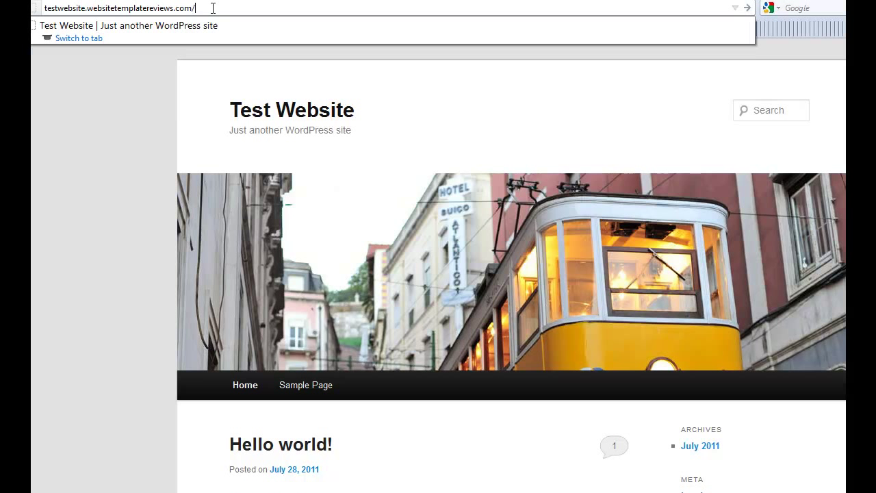
{"action": "type", "text": "wp-admi"}
{"action": "type", "text": "n"}
{"action": "key", "text": "Return"}
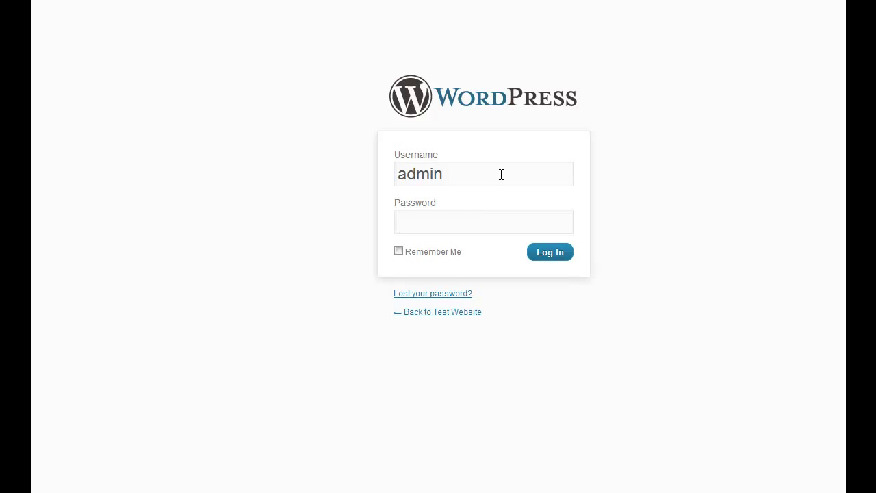
{"action": "key", "text": "ctrl+v"}
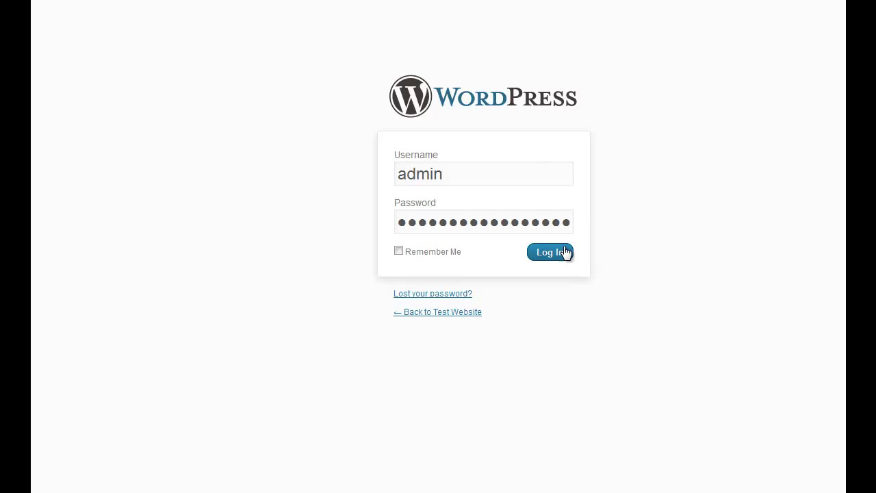
{"action": "left_click", "coordinate": [563, 253]}
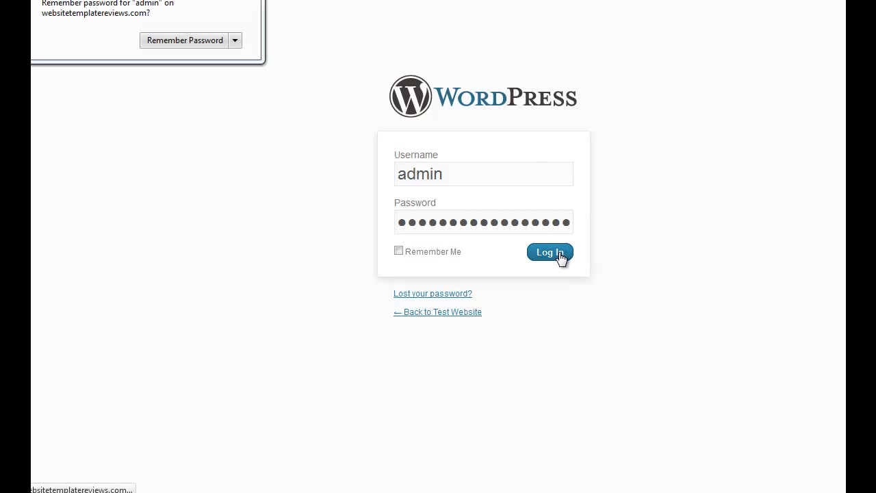
{"action": "left_click", "coordinate": [180, 37]}
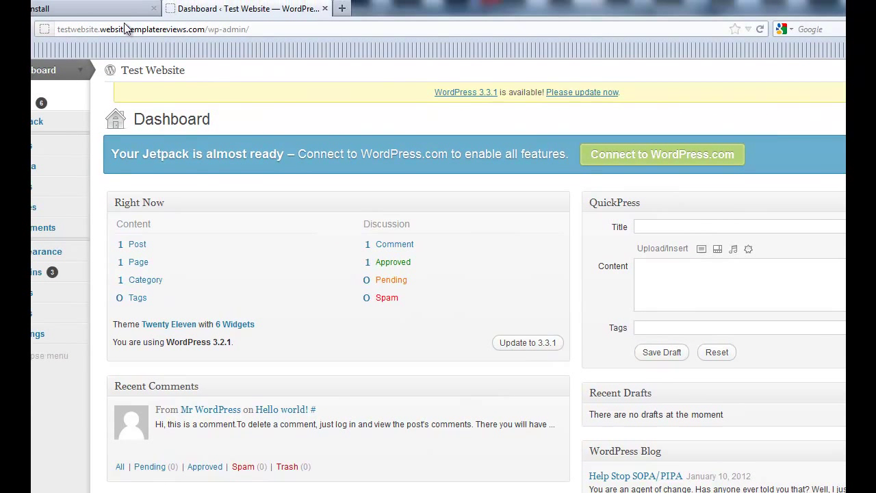
{"action": "left_click", "coordinate": [137, 29]}
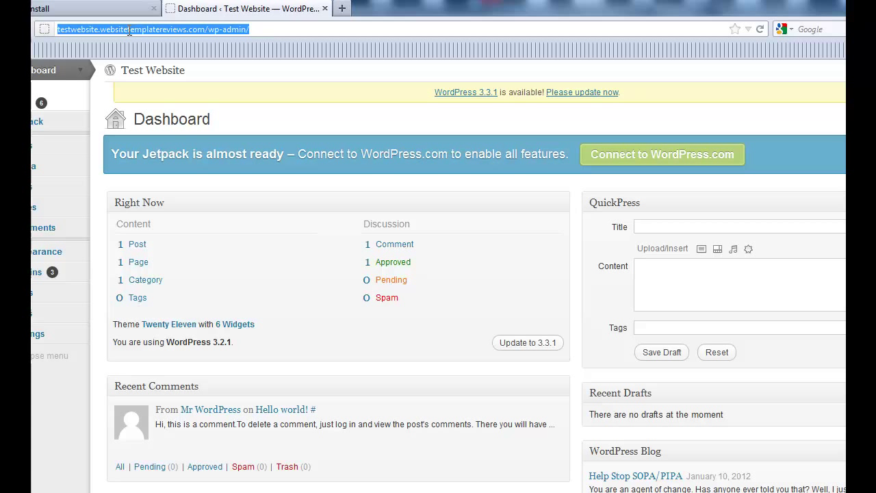